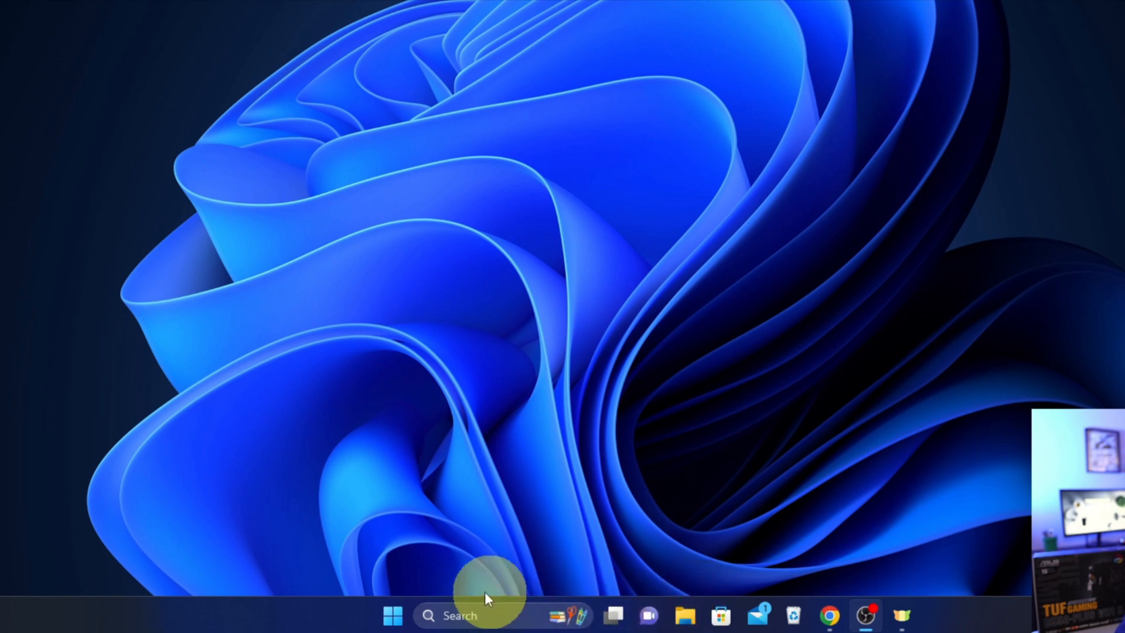
Launch File Explorer from the Start shortcuts and browse to the empty KODAK (D:) drive
right_click(393, 616)
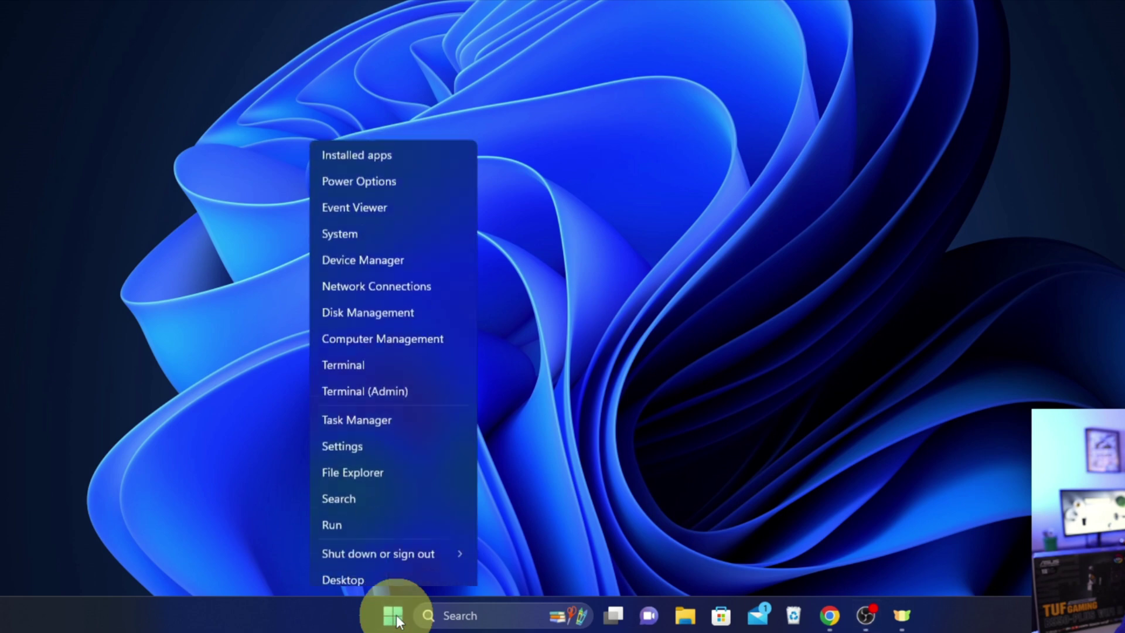
left_click(381, 462)
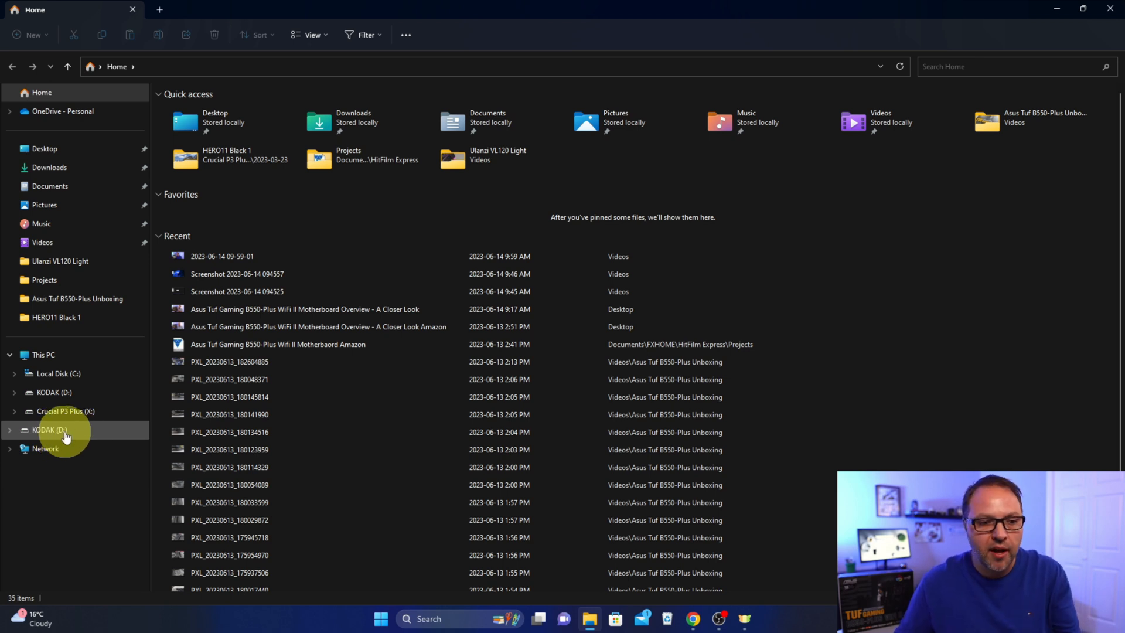
left_click(51, 433)
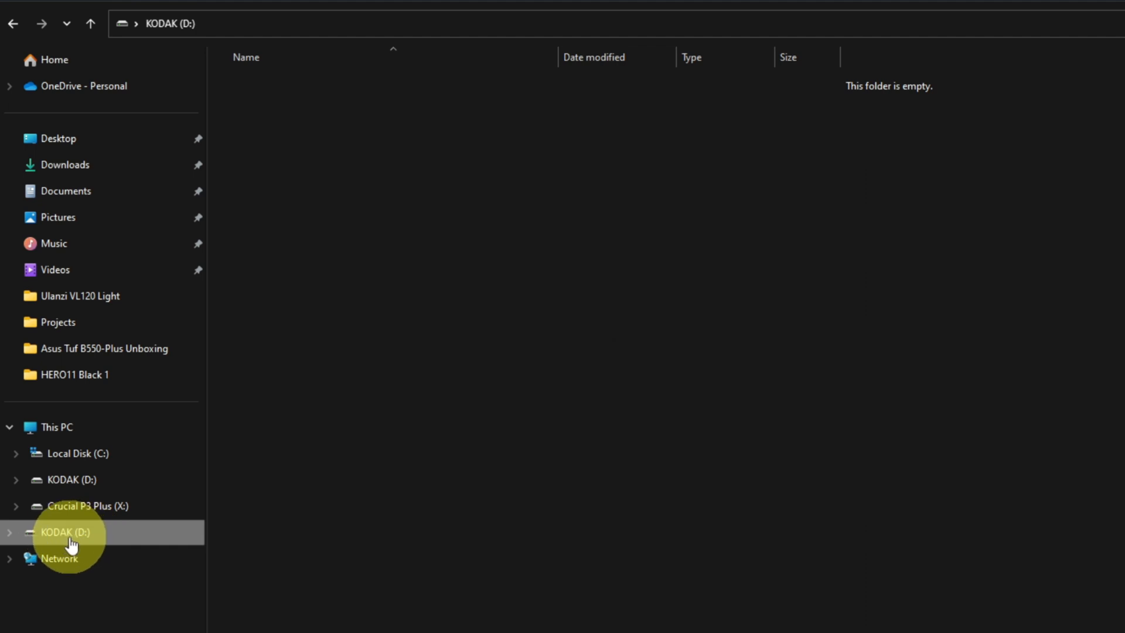
Bring up the Format dialog for KODAK (D:) and move it to the screen centre
right_click(71, 542)
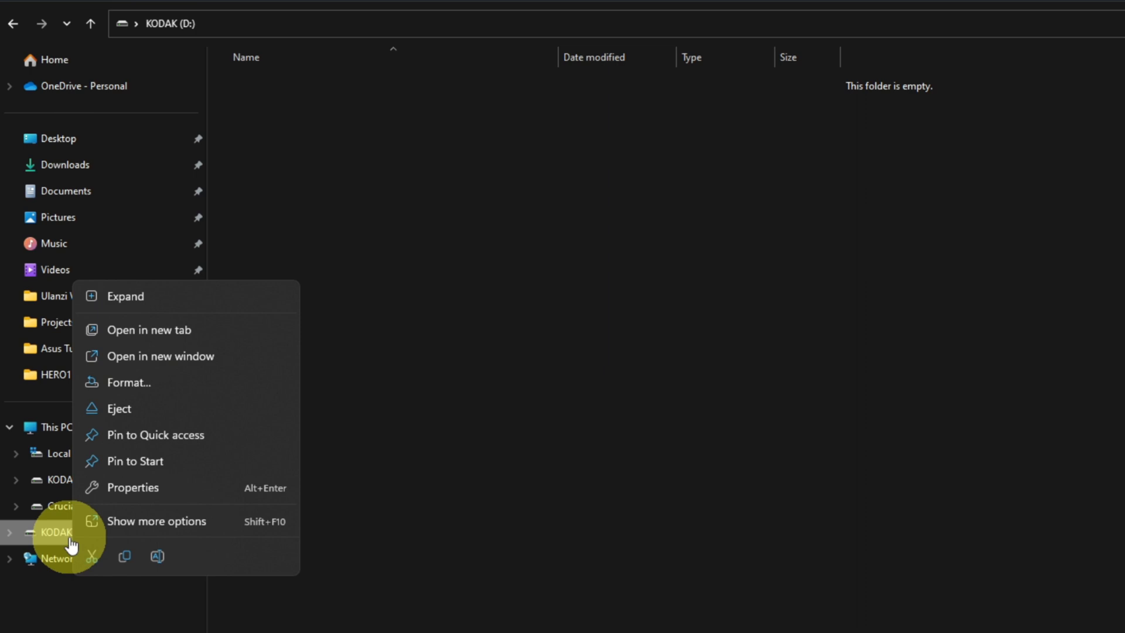
left_click(146, 384)
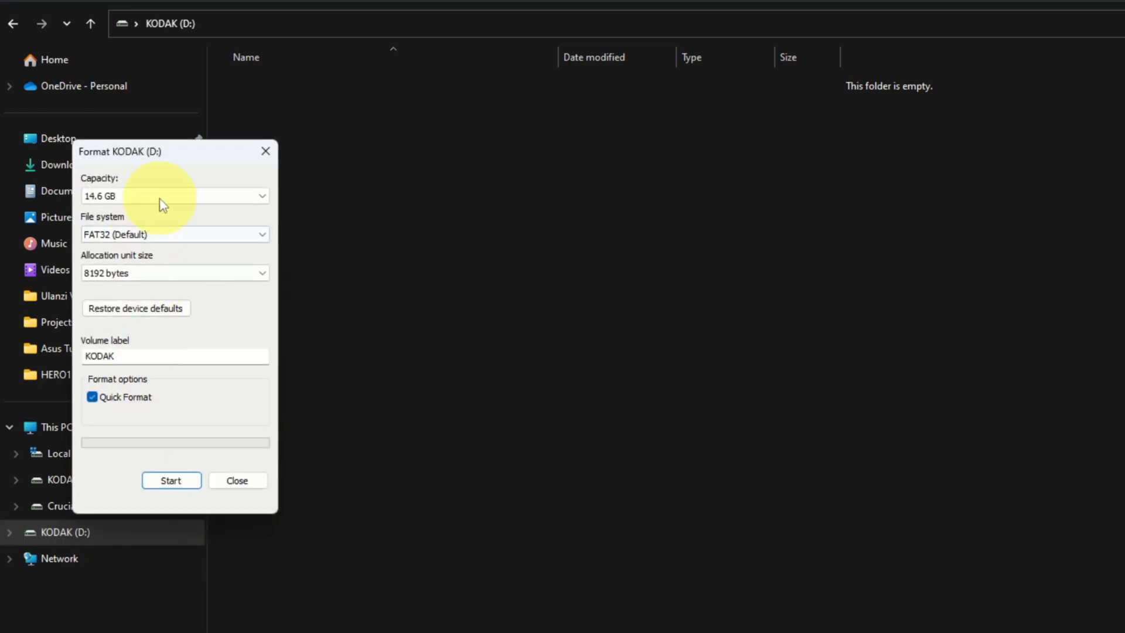
left_click_drag(178, 156, 495, 215)
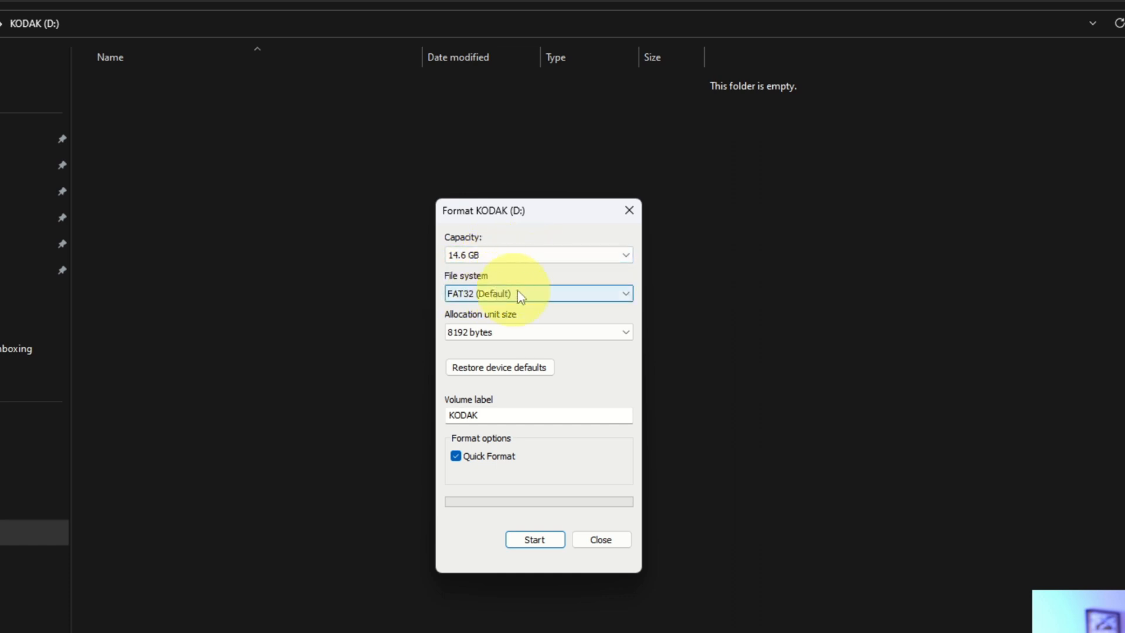
Keep FAT32 with device-default allocation size and the KODAK volume label
left_click(555, 296)
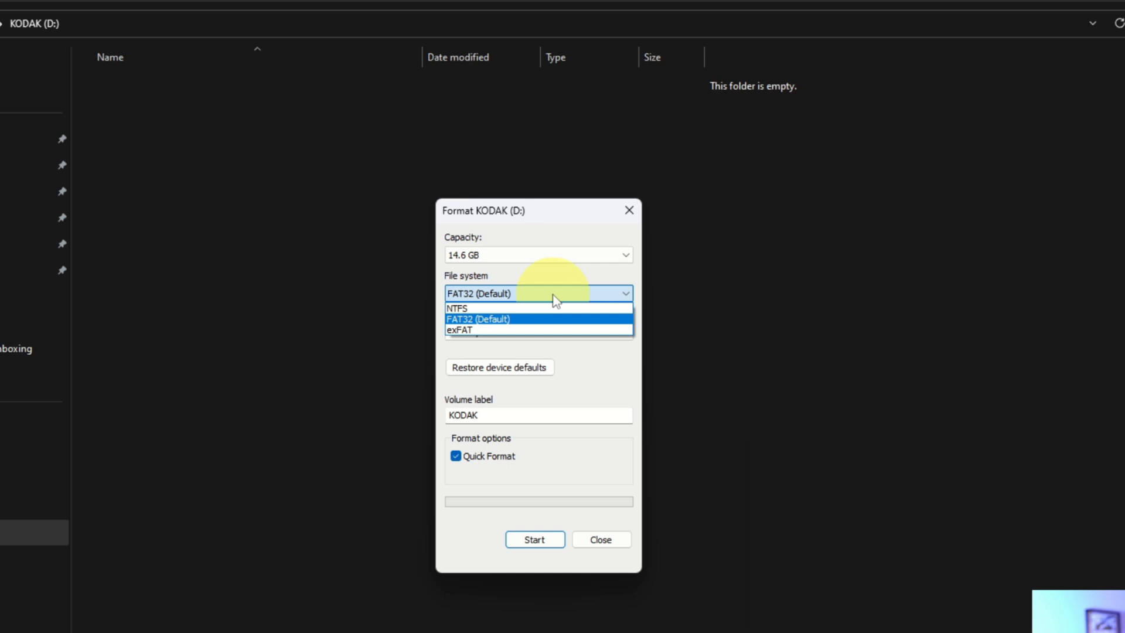
left_click(523, 322)
left_click(529, 331)
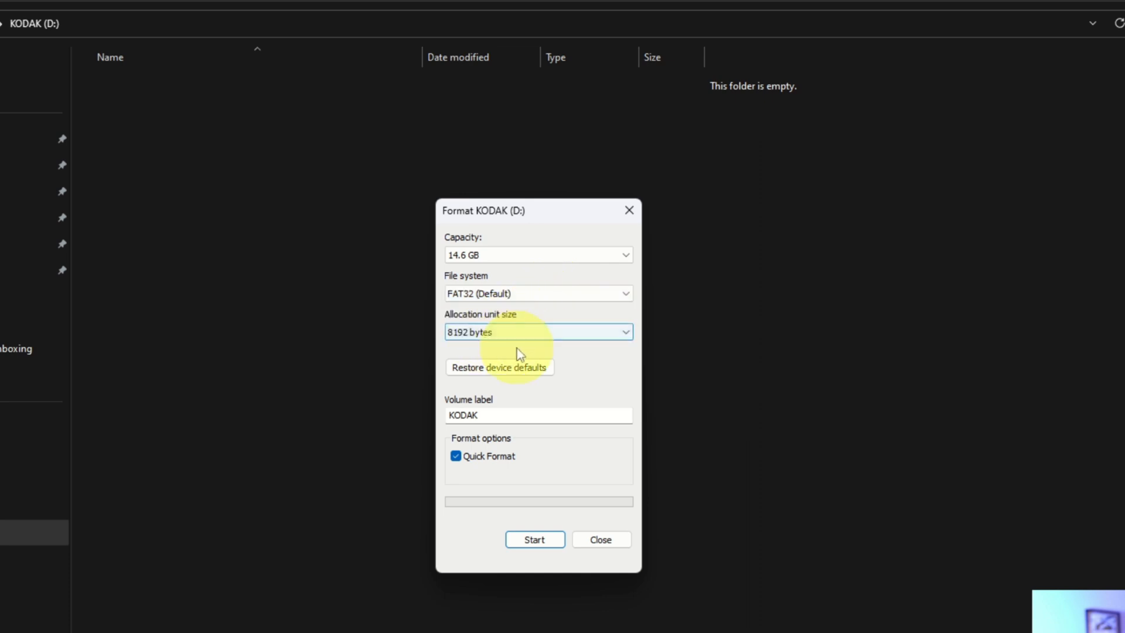
left_click(493, 373)
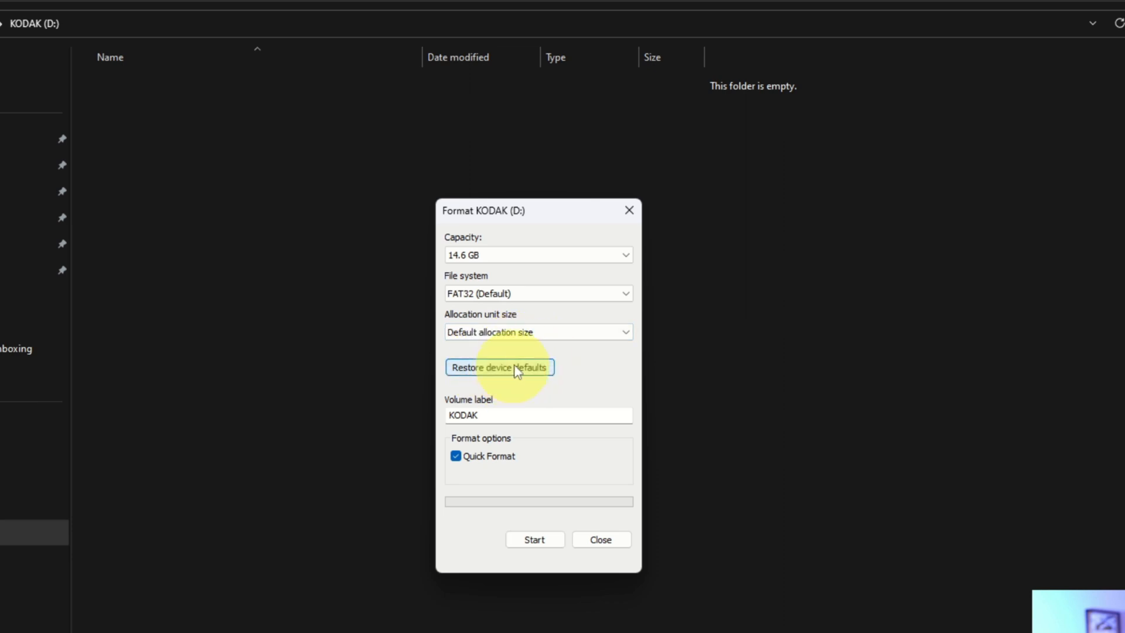
left_click(504, 294)
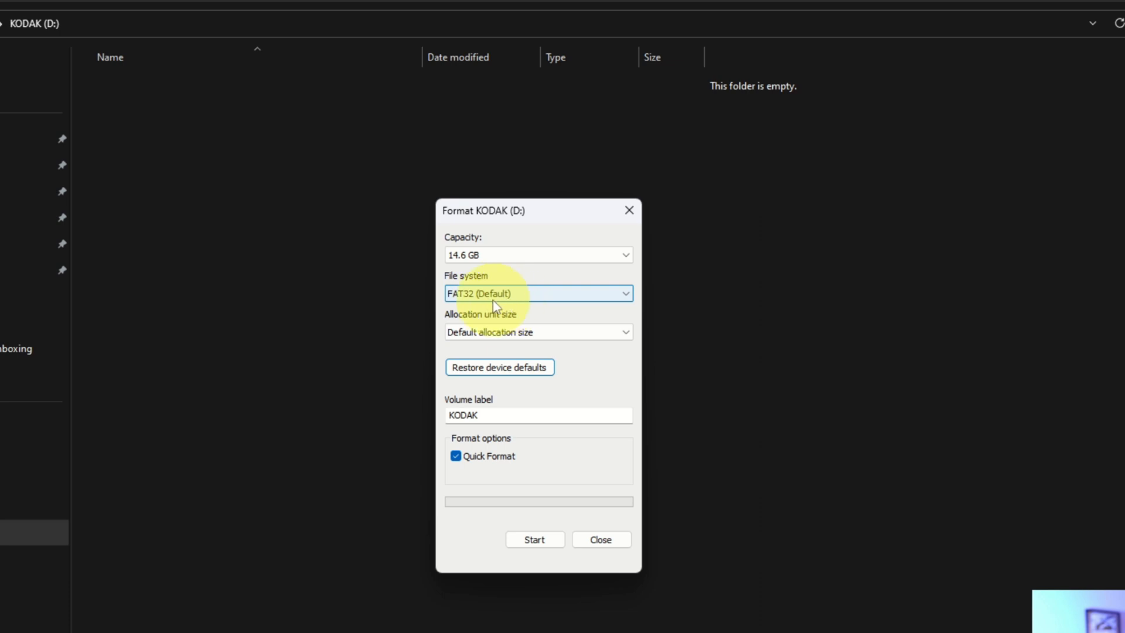
left_click(484, 414)
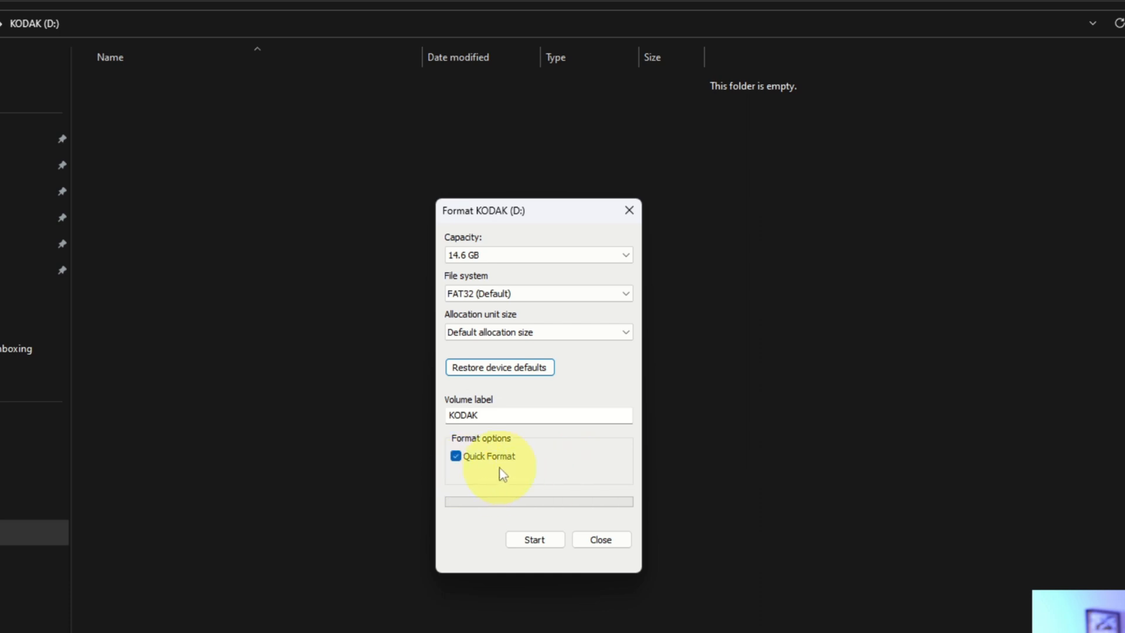
Run the quick format, confirming the data erase and acknowledging completion
left_click(534, 539)
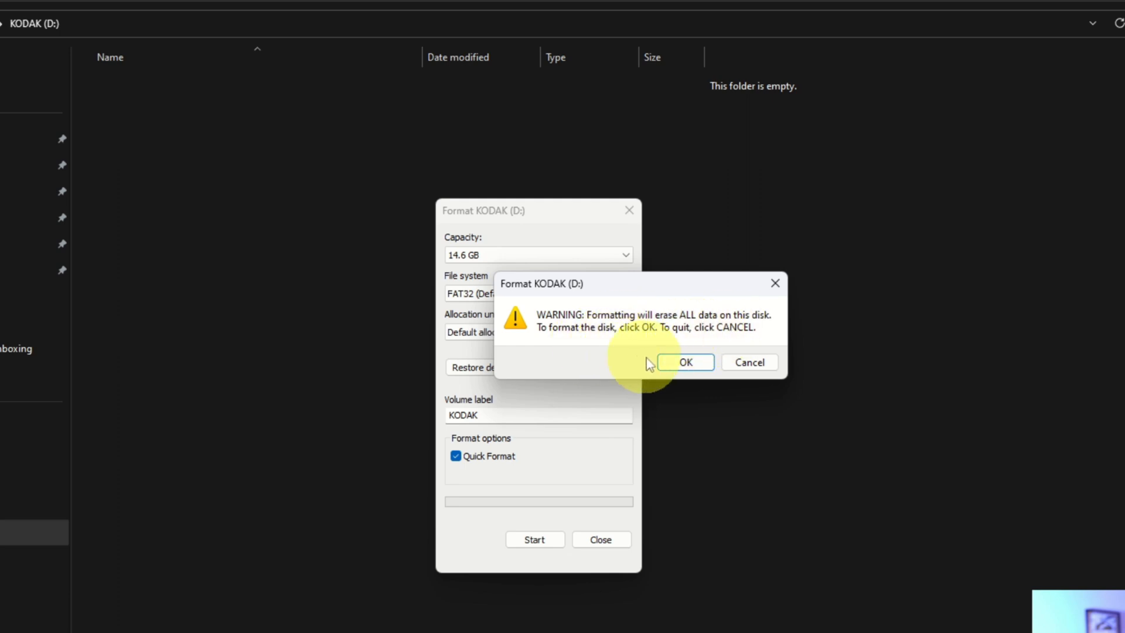
left_click(686, 363)
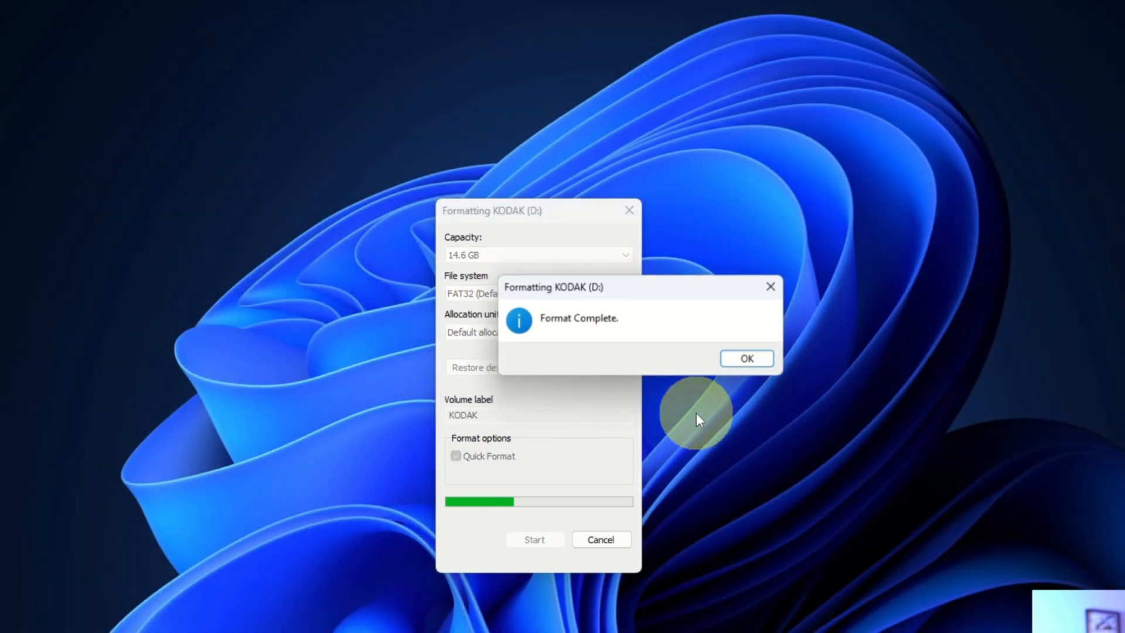
left_click(757, 363)
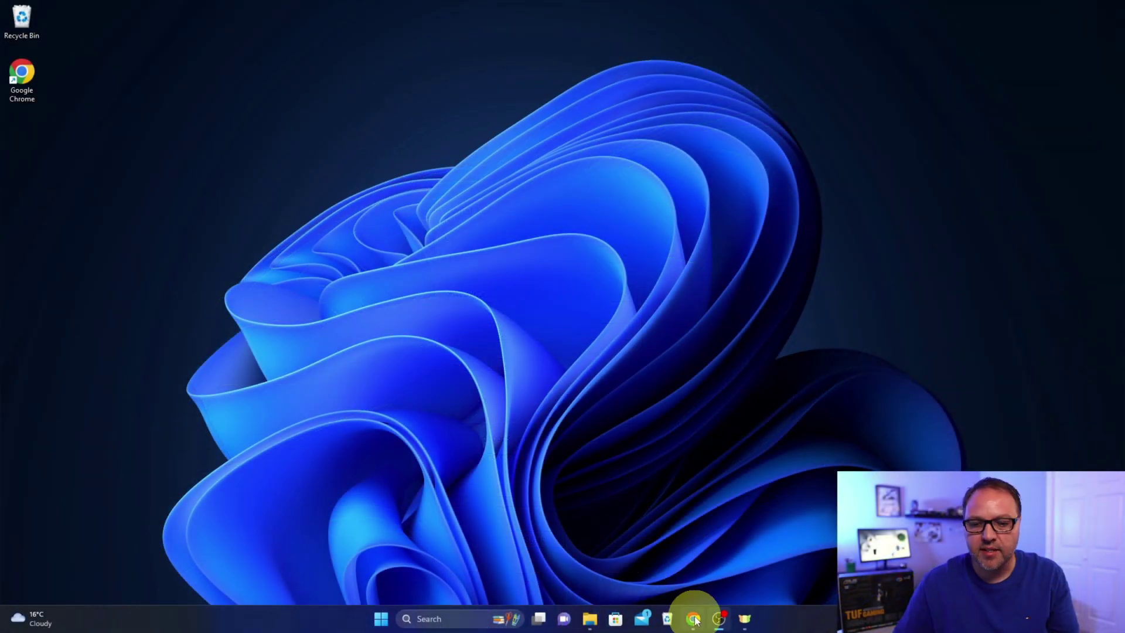
Navigate the ASUS product page to the motherboard's BIOS & Firmware downloads
left_click(694, 619)
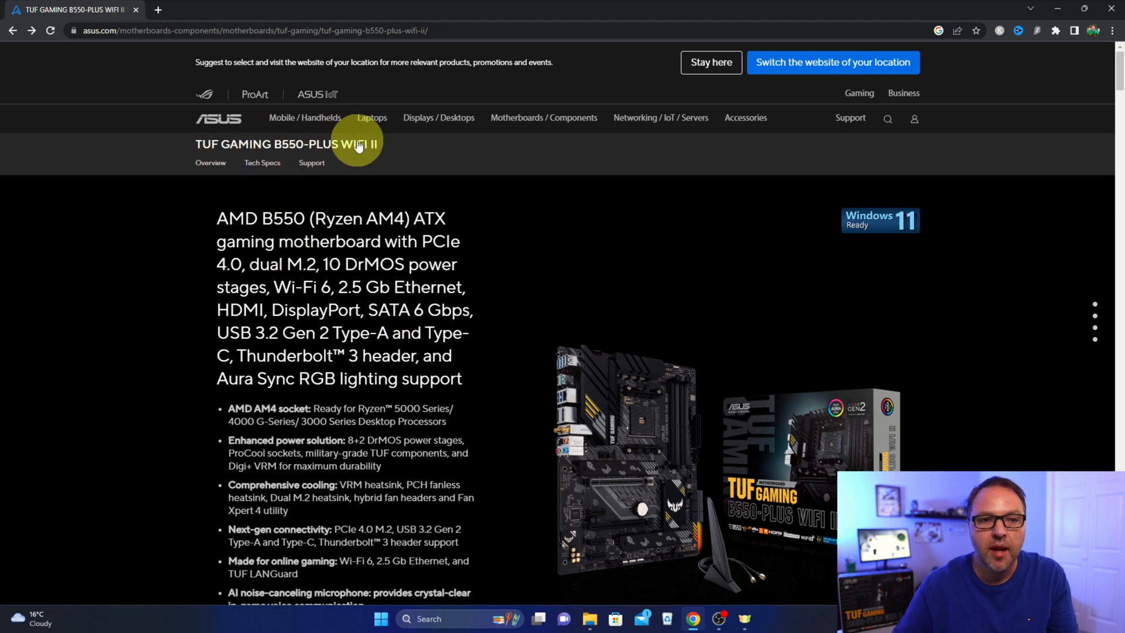
left_click(311, 163)
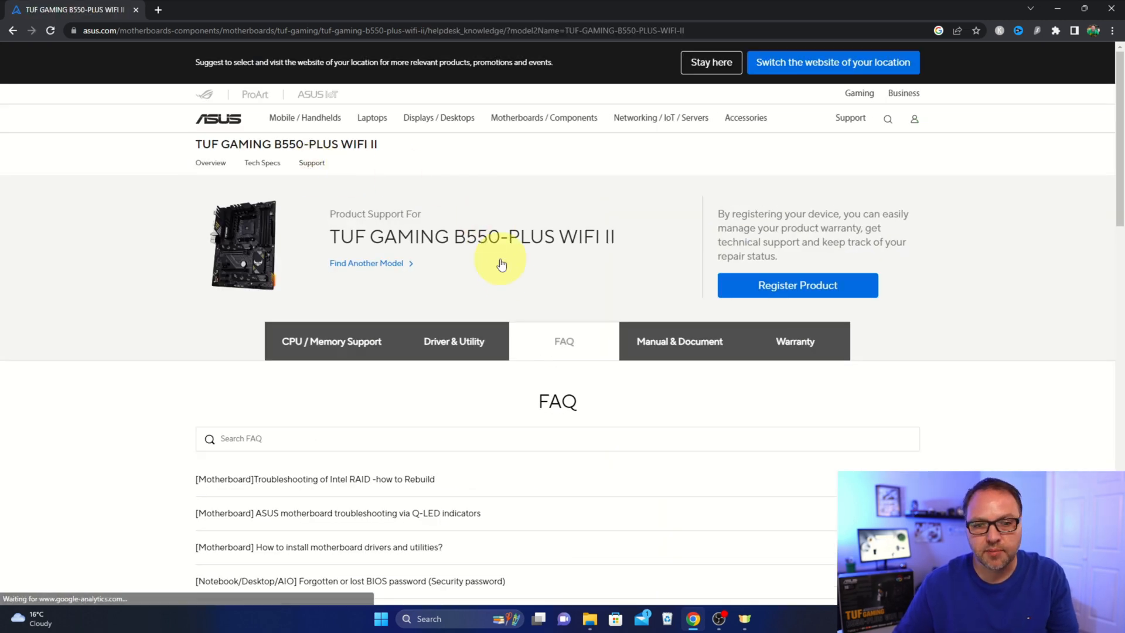
left_click(457, 347)
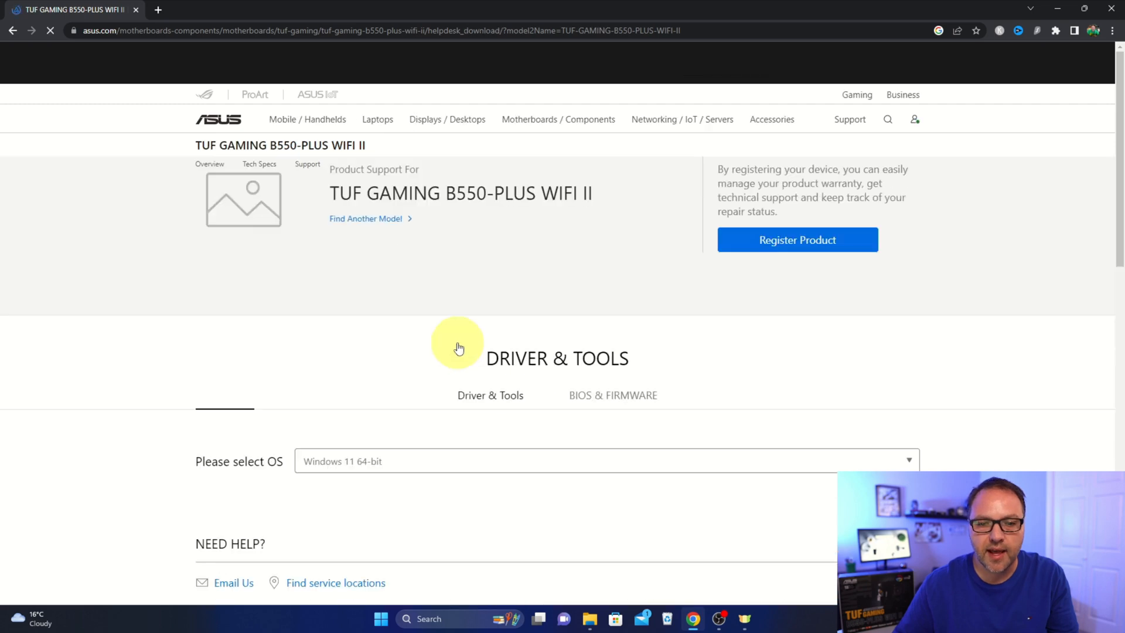
scroll(627, 235, "down", 1)
scroll(627, 235, "down", 1)
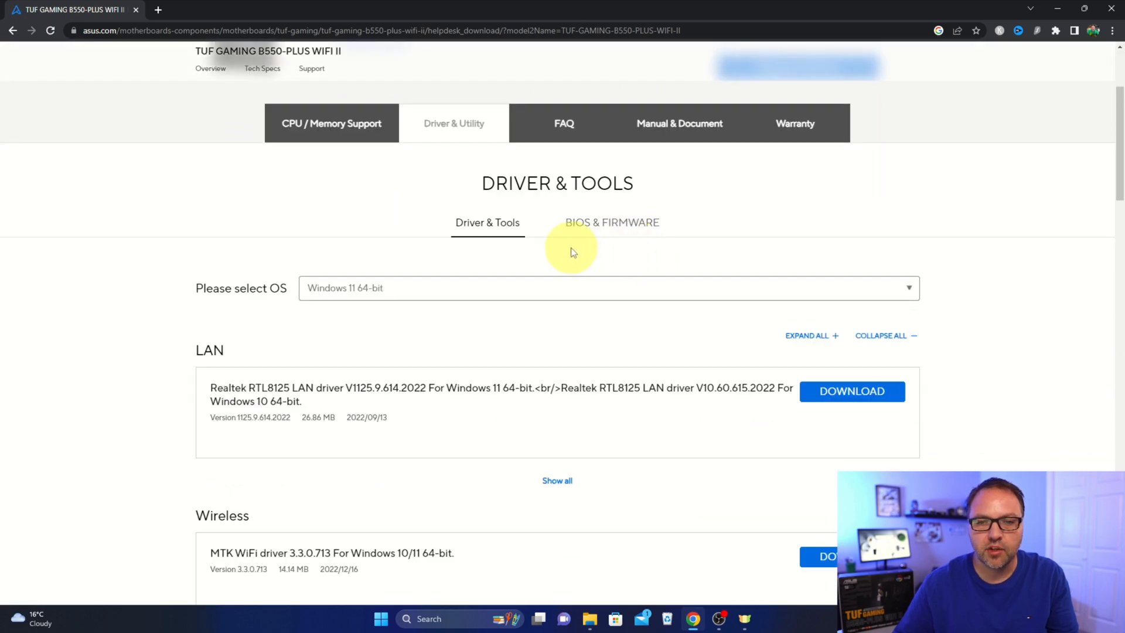
left_click(629, 227)
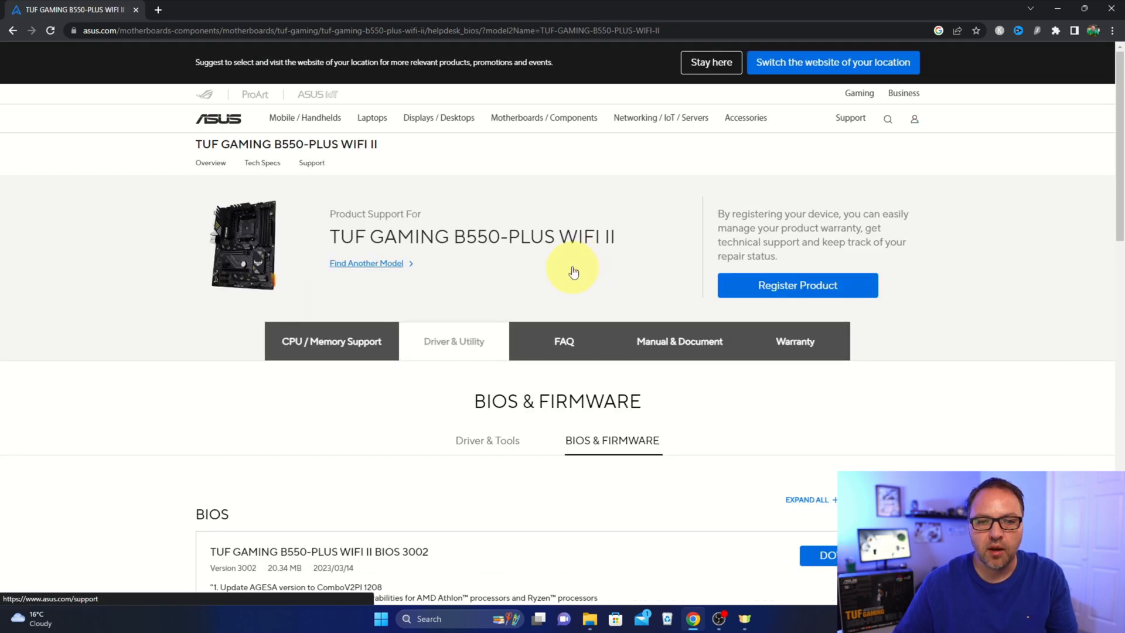
scroll(574, 271, "down", 2)
scroll(573, 271, "down", 2)
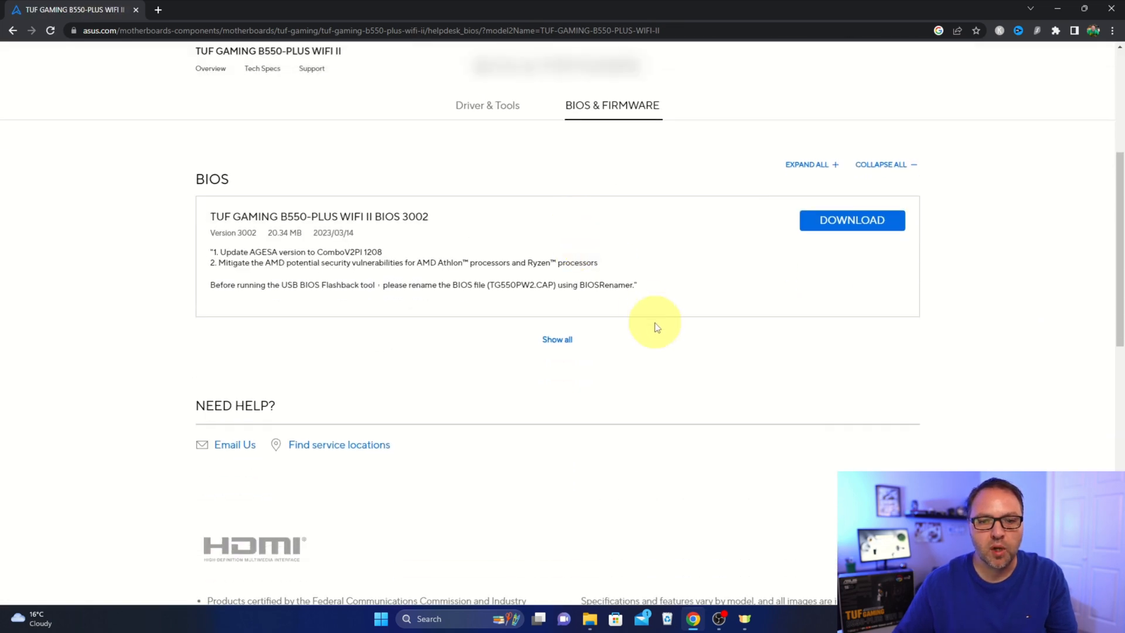
Expand the full BIOS list and download the latest BIOS 3002 zip
left_click(559, 343)
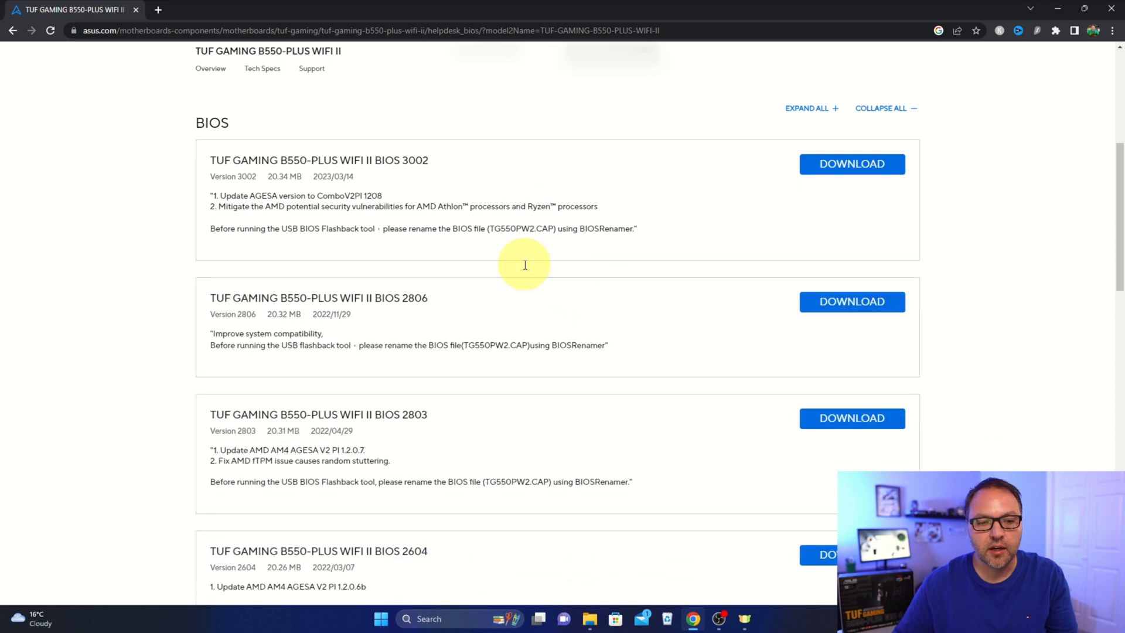
scroll(528, 264, "down", 3)
scroll(543, 312, "down", 2)
scroll(542, 312, "up", 3)
scroll(542, 298, "up", 3)
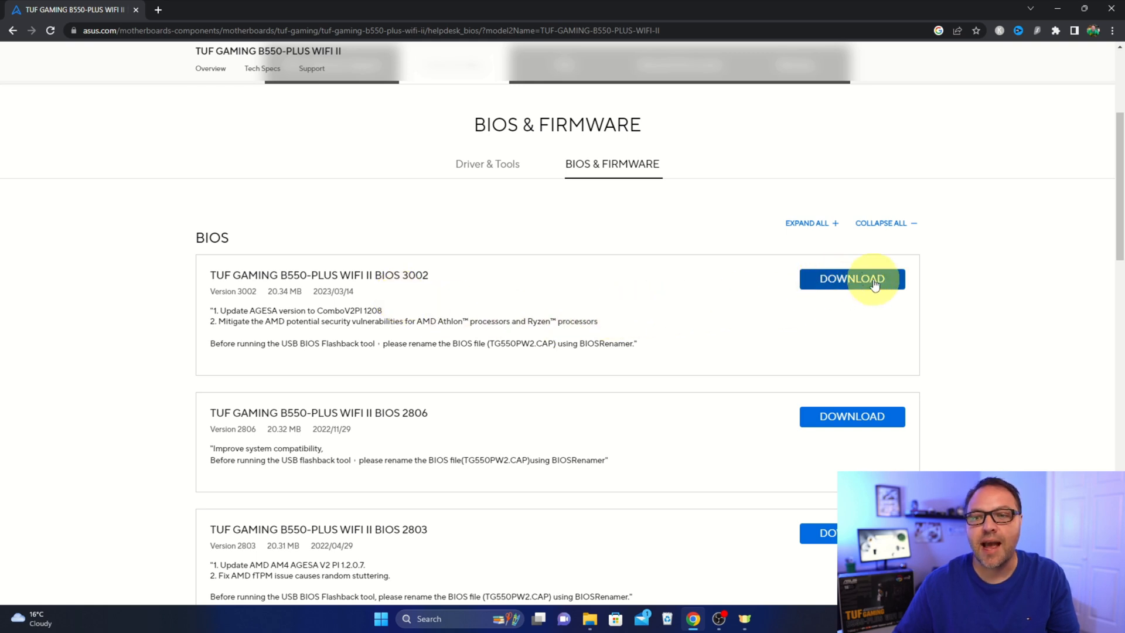
left_click(852, 279)
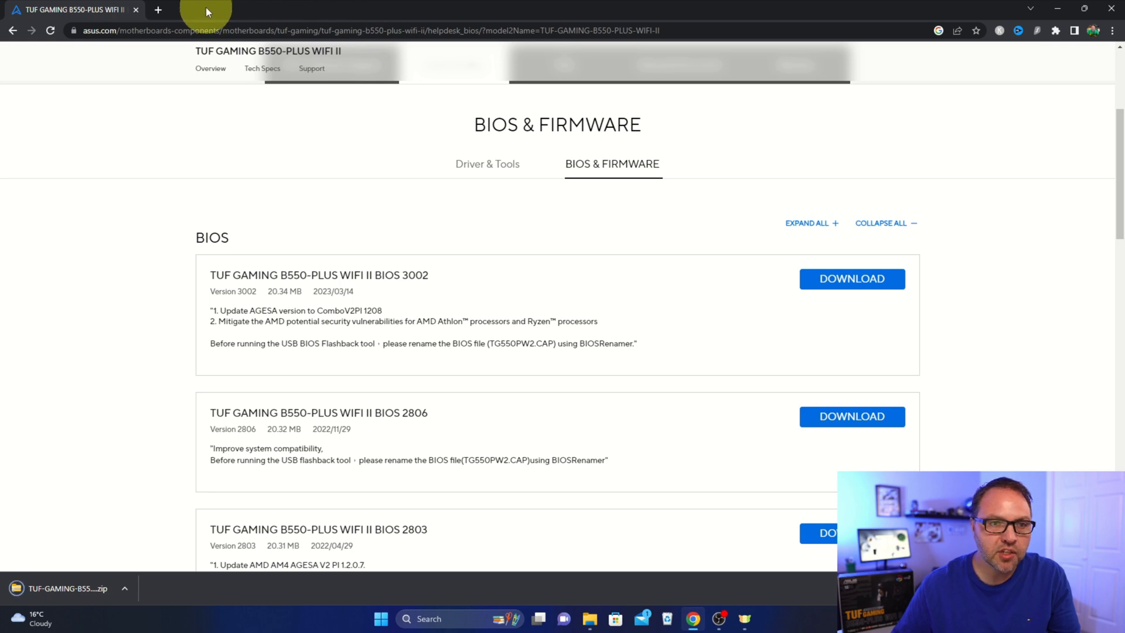
Save the downloaded BIOS zip from Chrome's download bar onto the desktop
left_click_drag(205, 7, 532, 27)
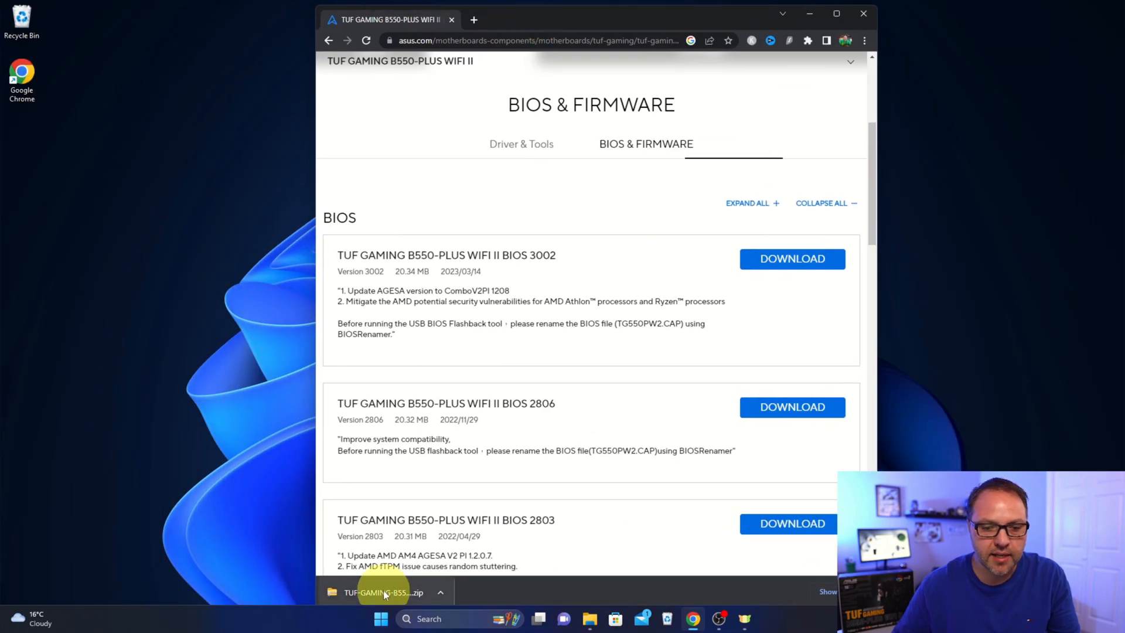
left_click_drag(25, 149, 28, 144)
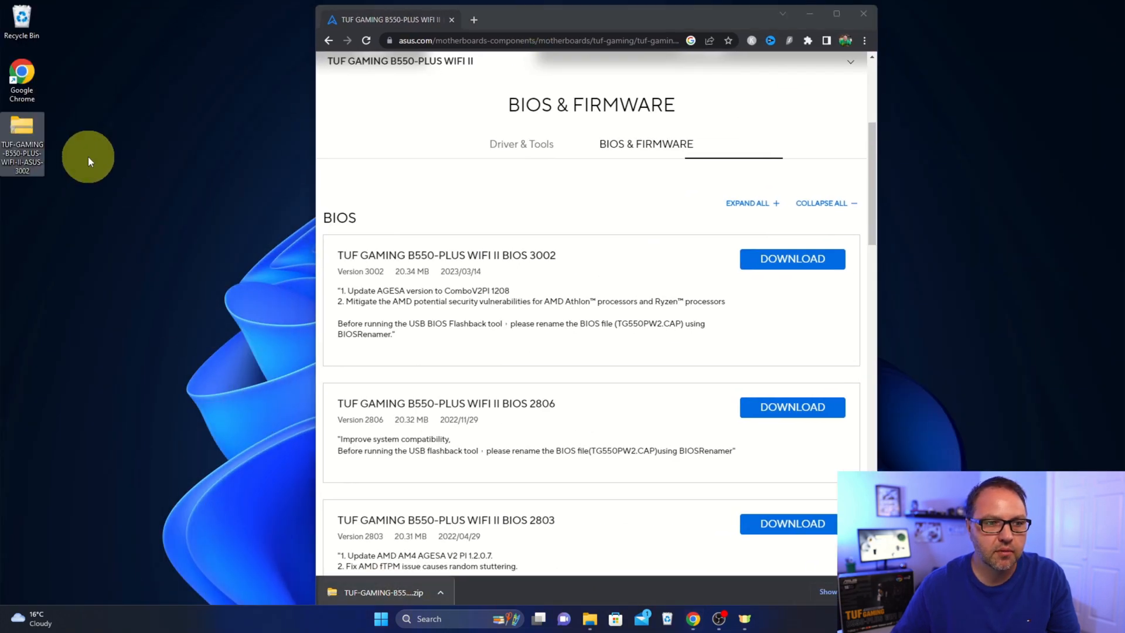
left_click(810, 15)
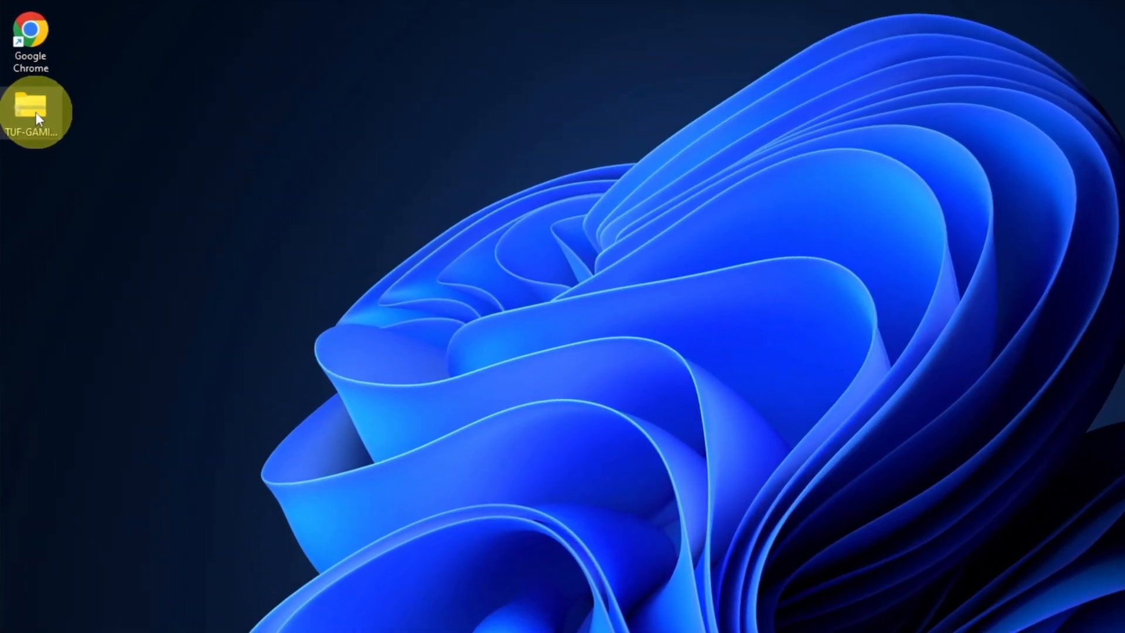
Extract the BIOS zip with Desktop chosen as the destination folder
right_click(36, 112)
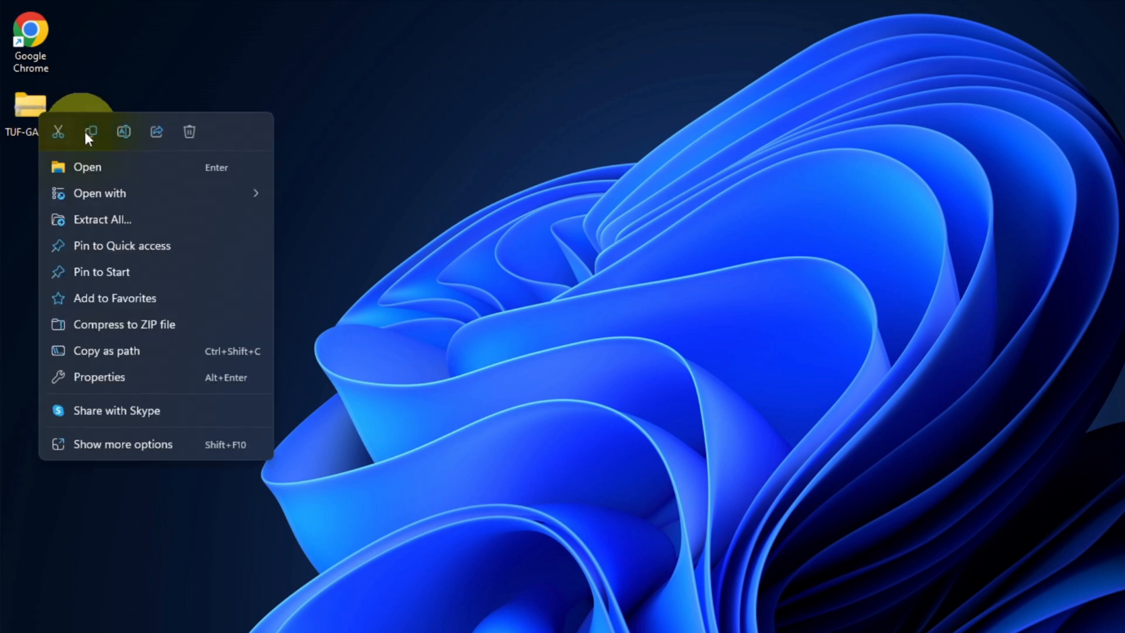
left_click(123, 219)
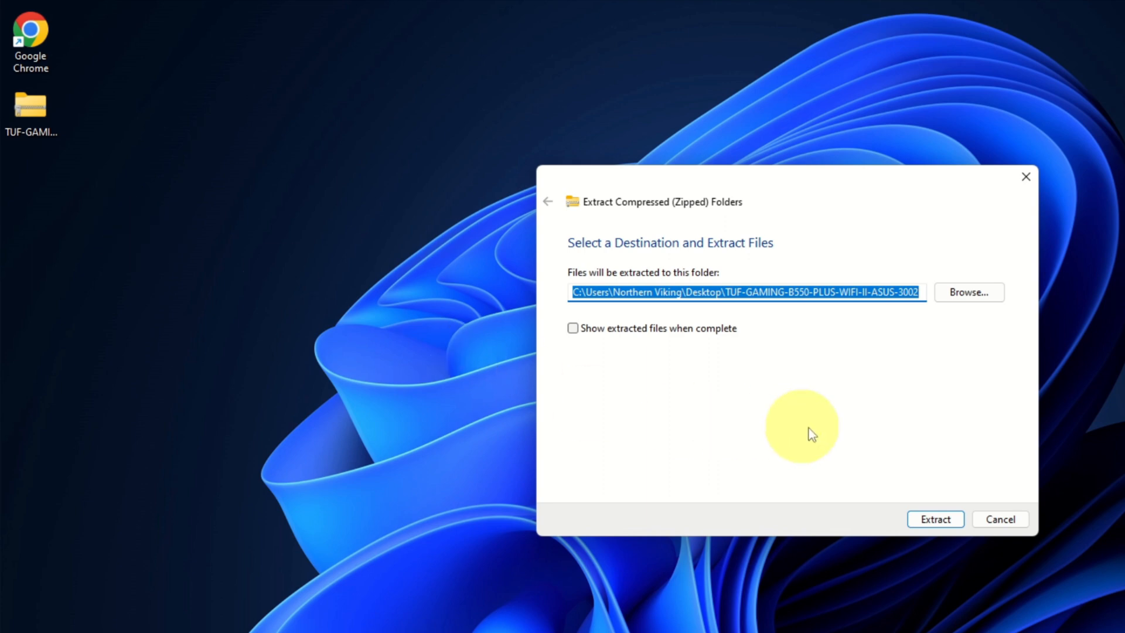
left_click(969, 293)
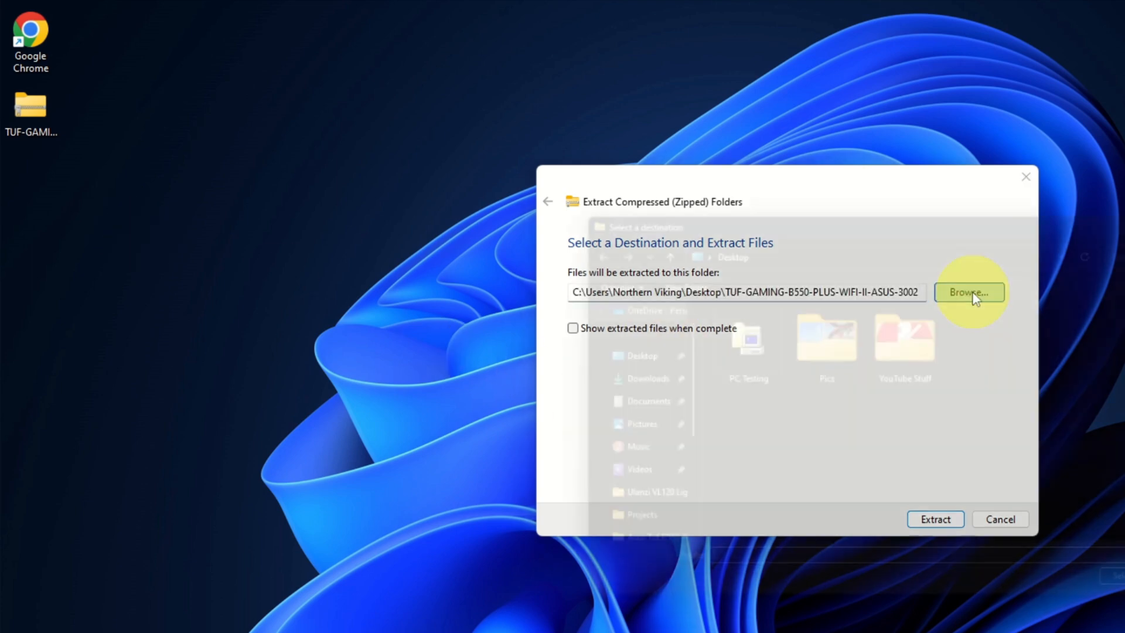
left_click(600, 354)
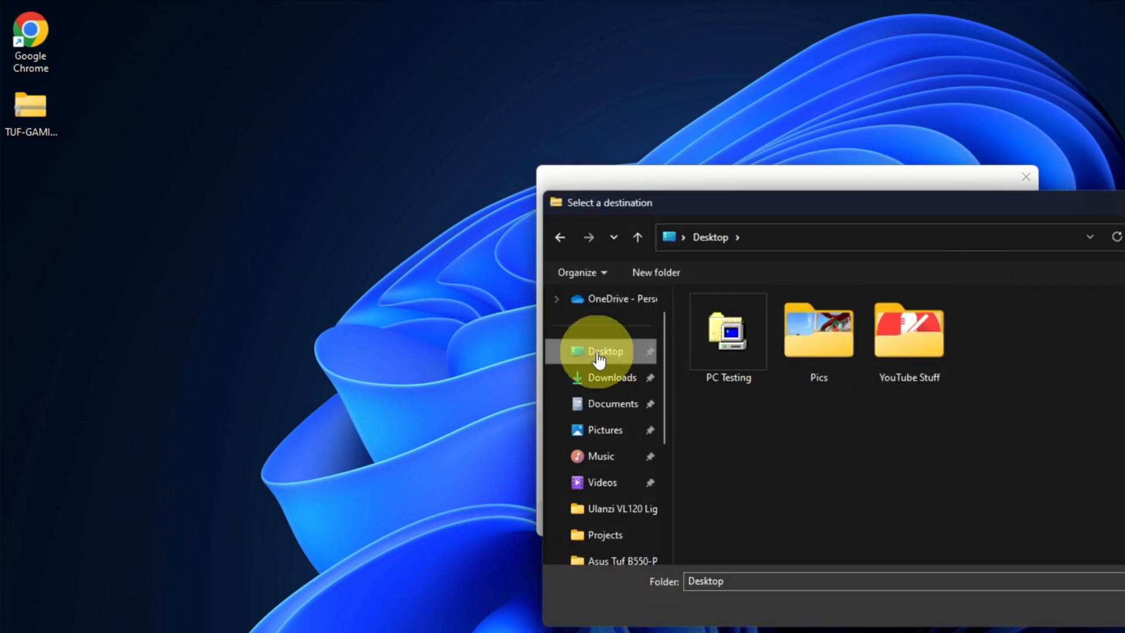
left_click_drag(842, 203, 729, 188)
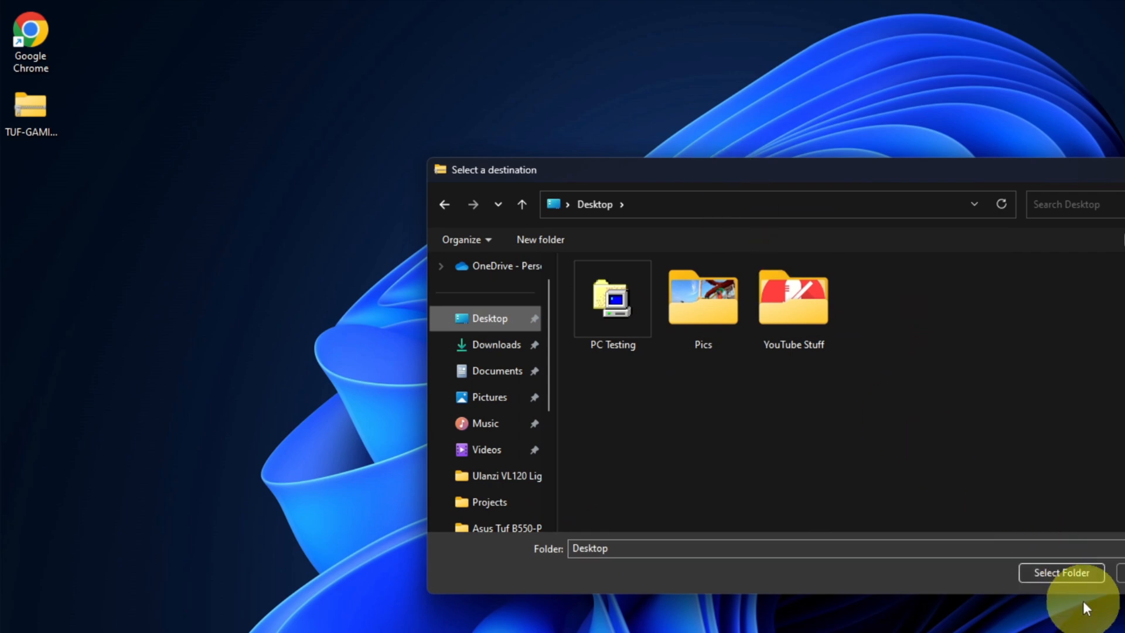
left_click(1062, 573)
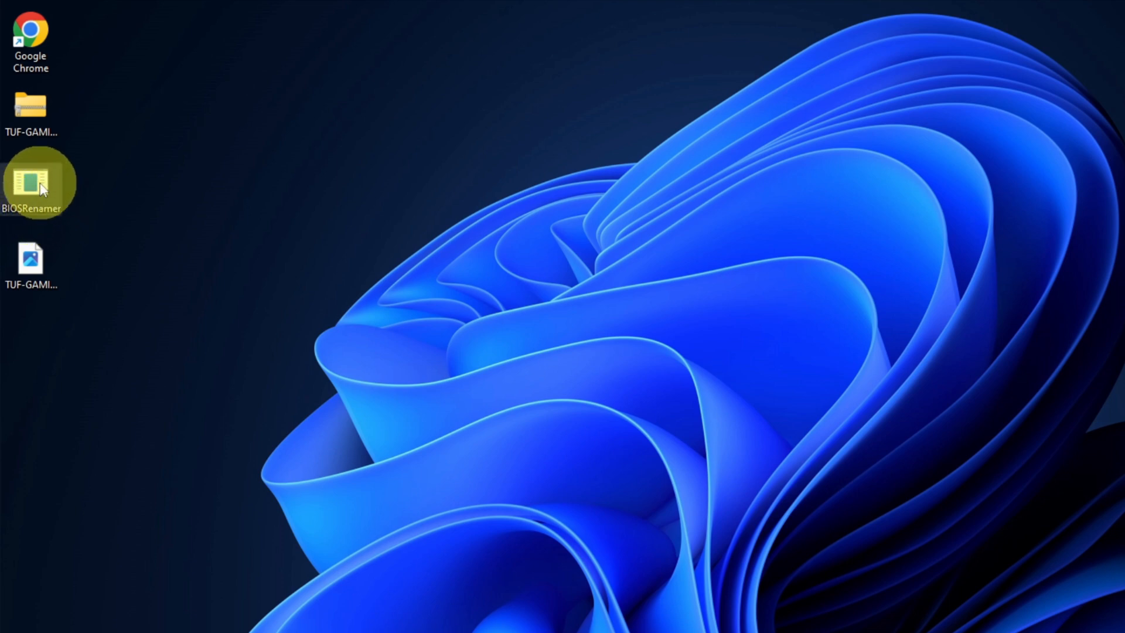
Run BIOSRenamer so the extracted BIOS becomes TG550PW2.CAP, then close its console
double_click(42, 187)
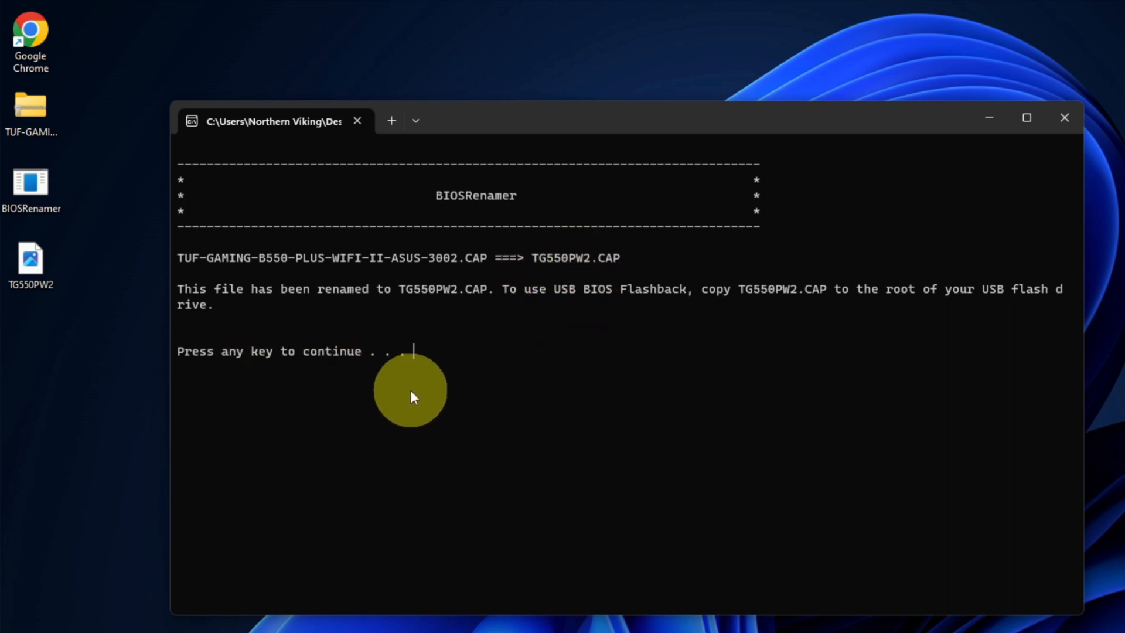
key("Return")
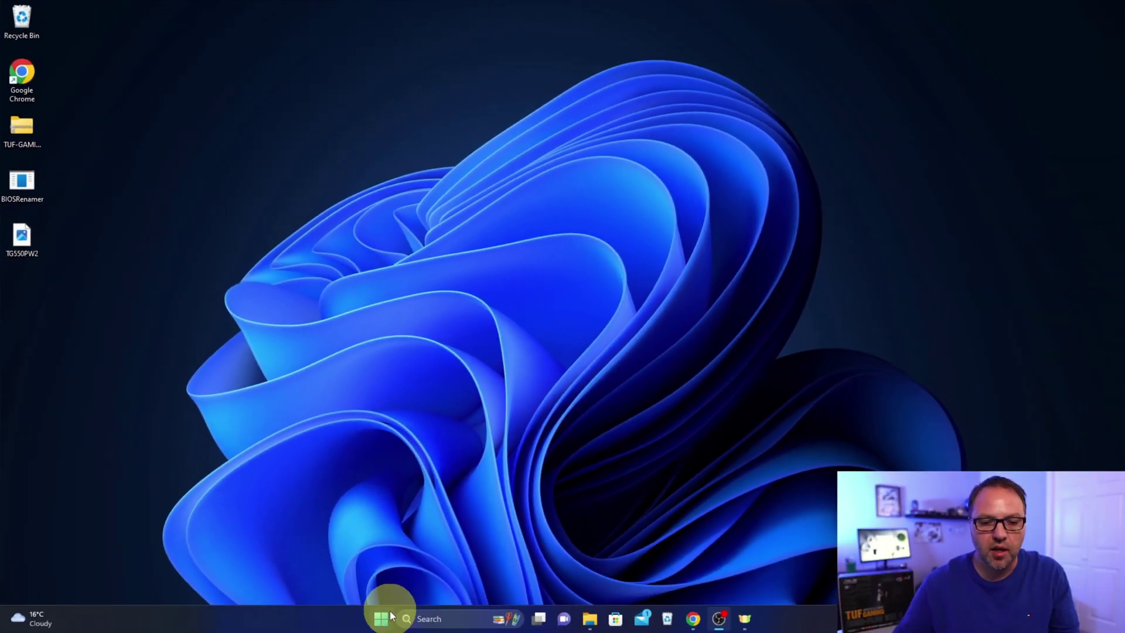
Paste TG550PW2.CAP into KODAK (D:) in a new Explorer window and bring up the drive's options
right_click(385, 618)
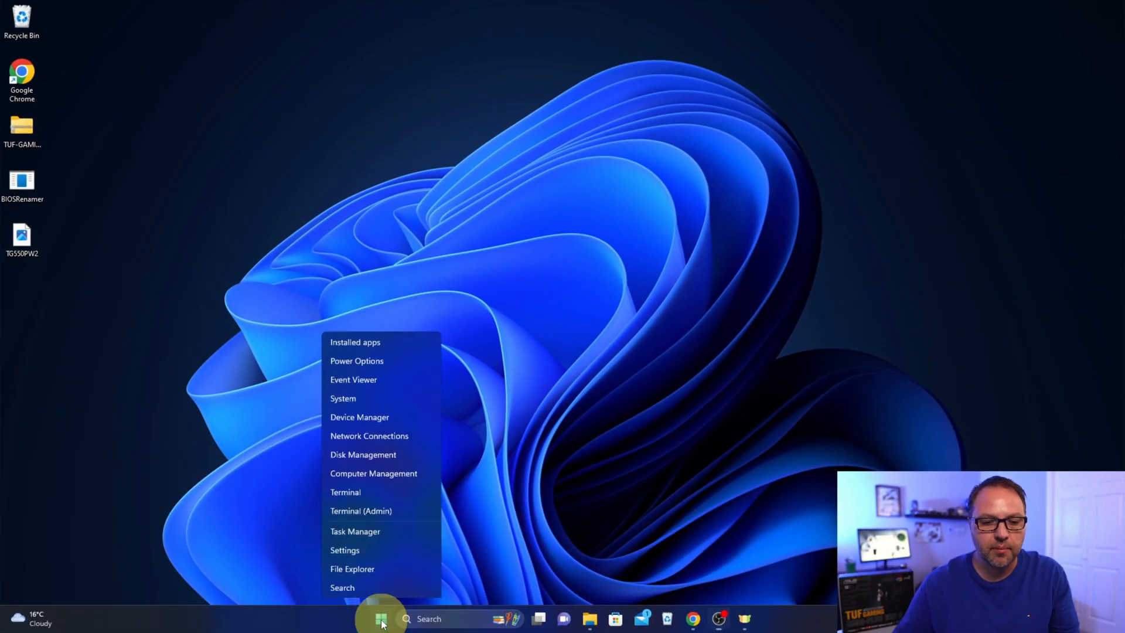
left_click(371, 512)
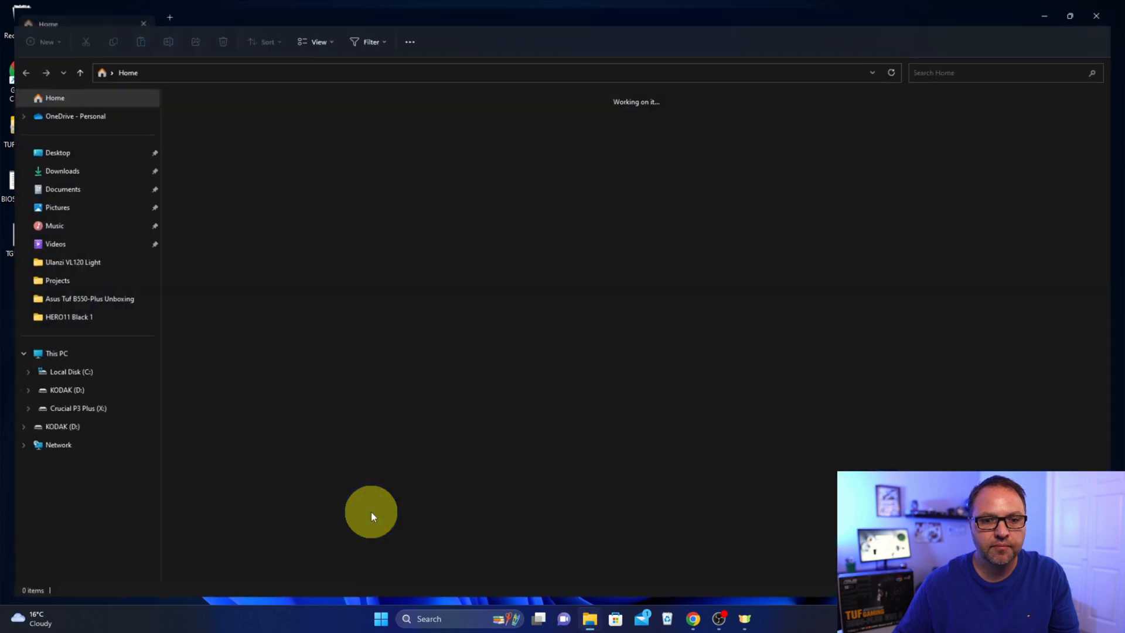
left_click_drag(241, 4, 438, 83)
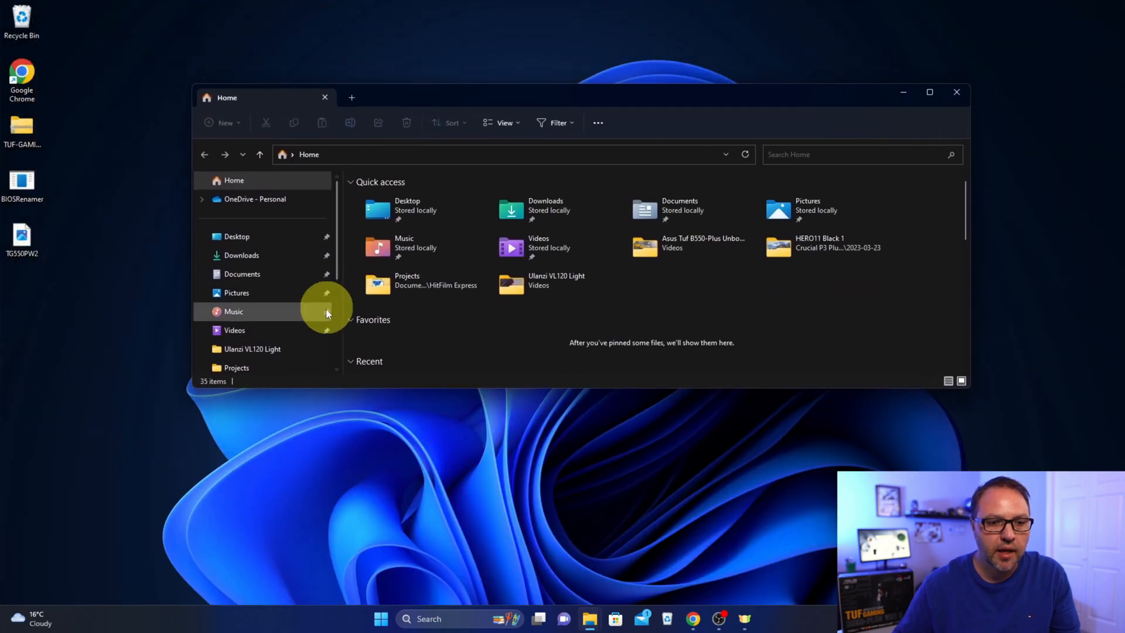
scroll(282, 297, "down", 1)
scroll(289, 307, "down", 1)
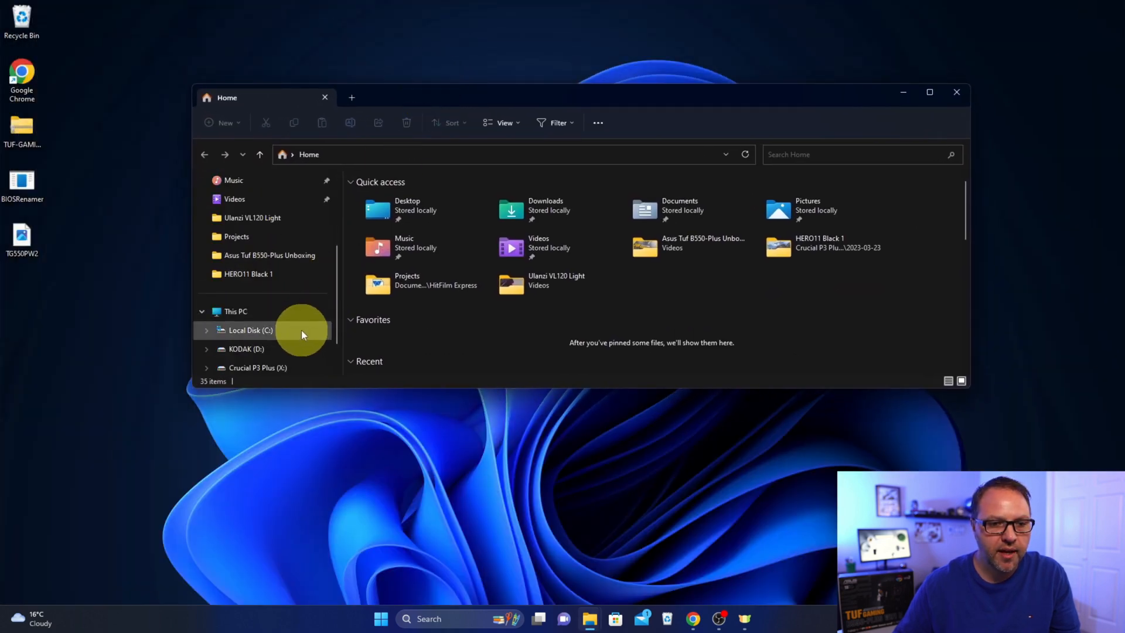
left_click(242, 351)
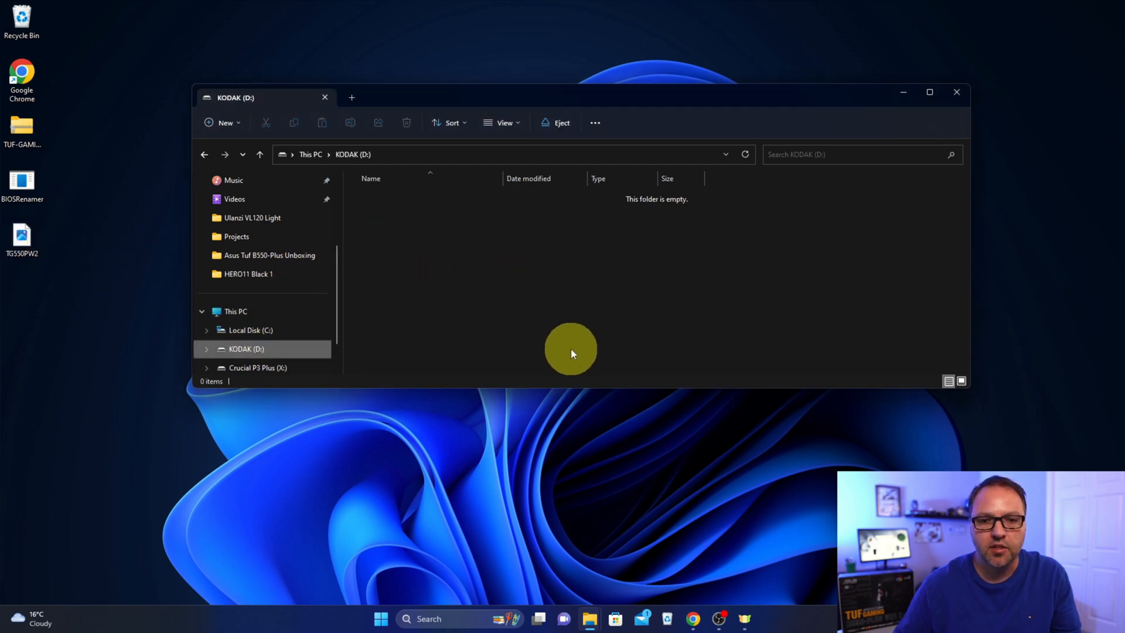
key("ctrl+v")
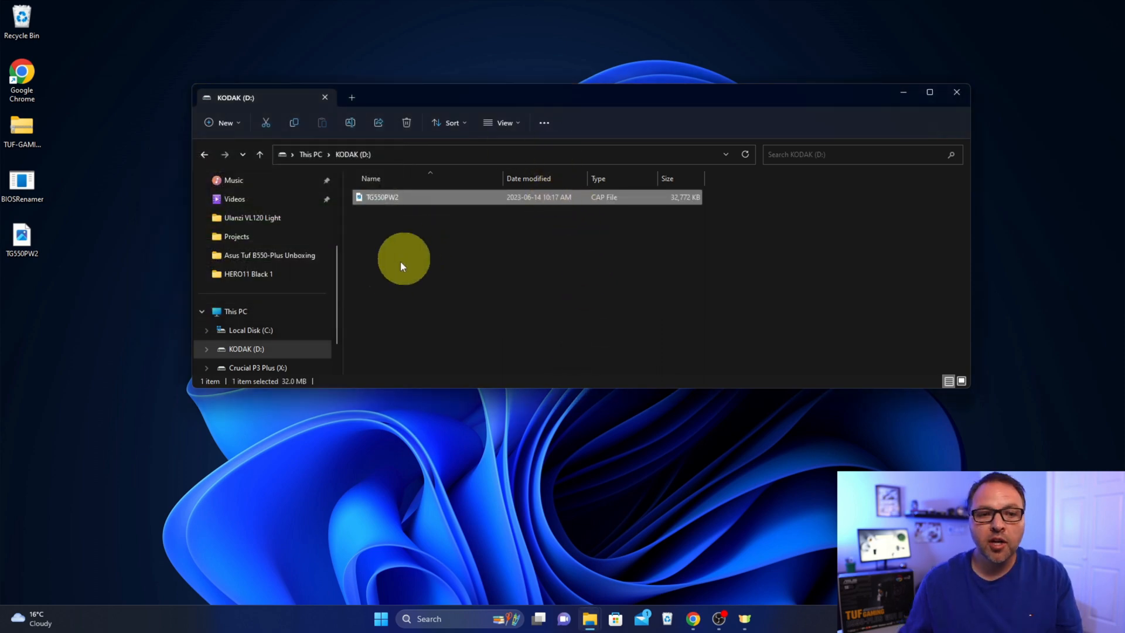
right_click(249, 350)
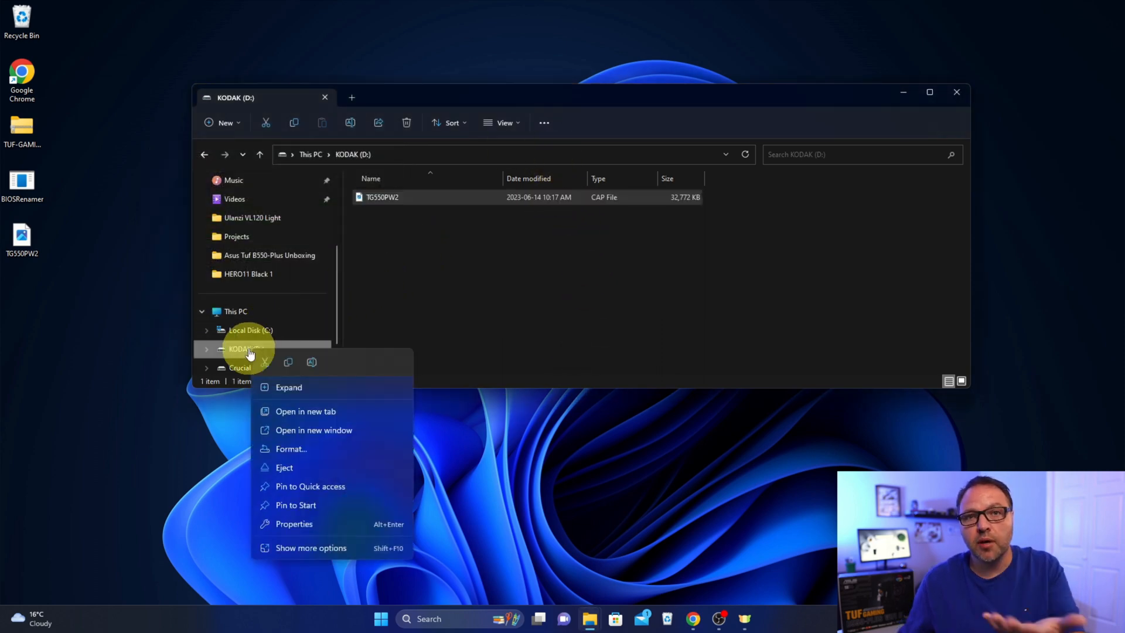